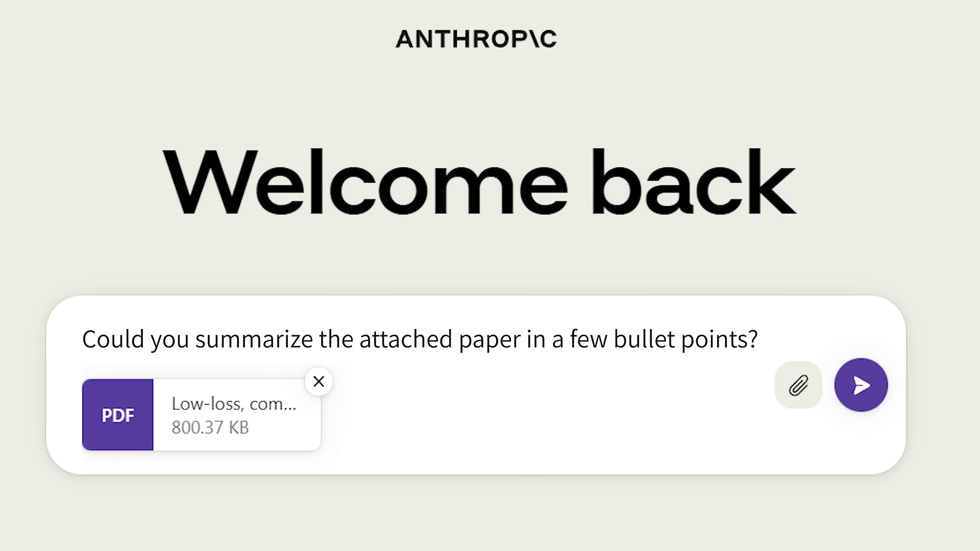
Send Claude the attached coupler paper PDF with a request for a bullet-point summary.
{"action": "key", "text": "Return"}
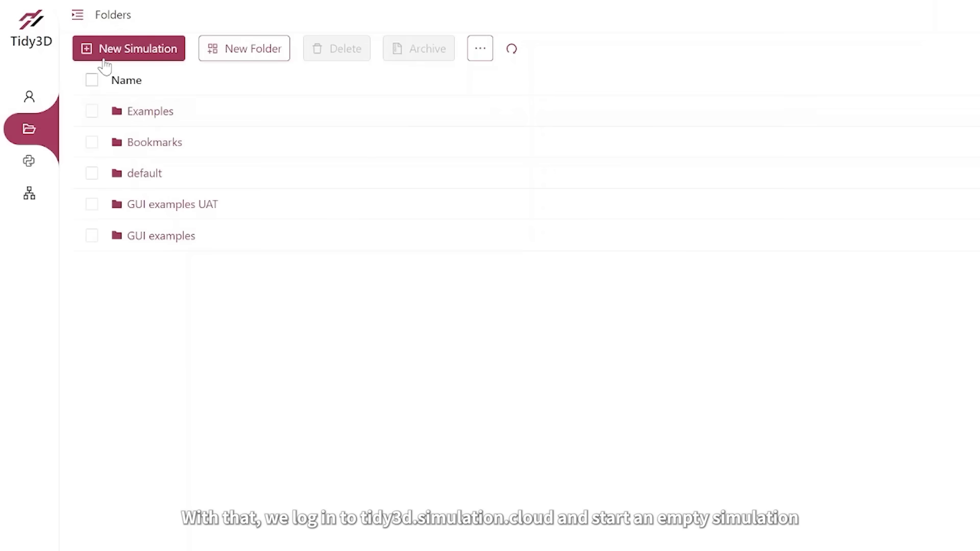
Start an empty simulation and add variables n_SiO2 = 1.44 and n_SiN = 1.875.
{"action": "left_click", "coordinate": [104, 61]}
{"action": "left_click", "coordinate": [498, 216]}
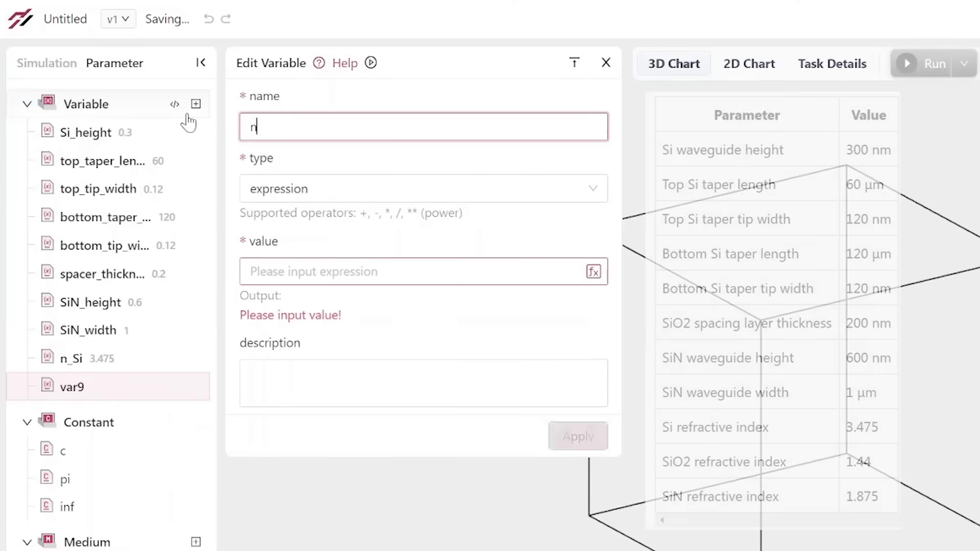
{"action": "type", "text": "_SiO2"}
{"action": "key", "text": "Tab"}
{"action": "type", "text": "1.44"}
{"action": "left_click", "coordinate": [577, 437]}
{"action": "left_click", "coordinate": [195, 103]}
{"action": "type", "text": "n_SiN"}
{"action": "key", "text": "Tab"}
{"action": "type", "text": "1.8"}
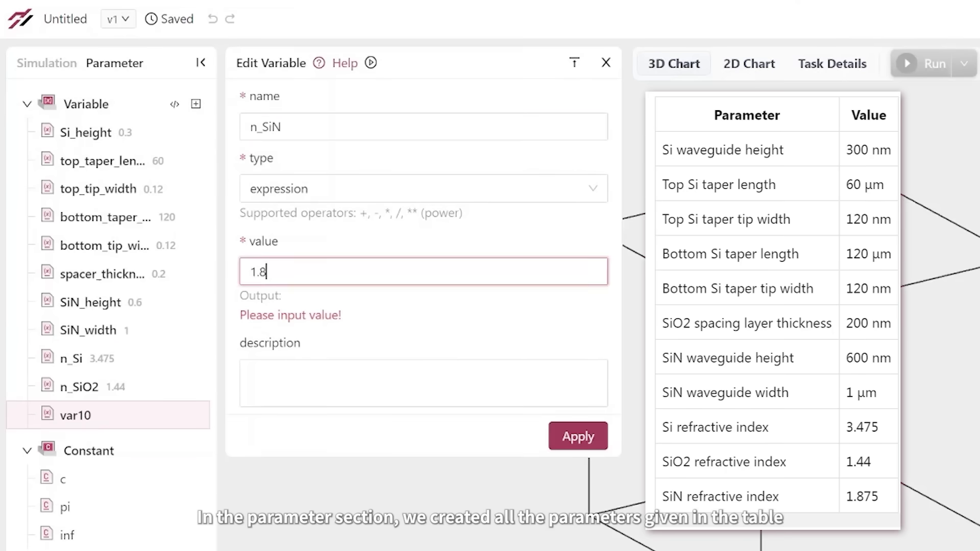
{"action": "type", "text": "75"}
{"action": "left_click", "coordinate": [577, 436]}
Add variables lda0 = 1.57, lda_width = 0.05, buffer_space = 3 and Si_width = 0.5.
{"action": "left_click", "coordinate": [196, 103]}
{"action": "type", "text": "lda0 1.57"}
{"action": "left_click", "coordinate": [577, 437]}
{"action": "left_click", "coordinate": [195, 104]}
{"action": "type", "text": "lda_wui"}
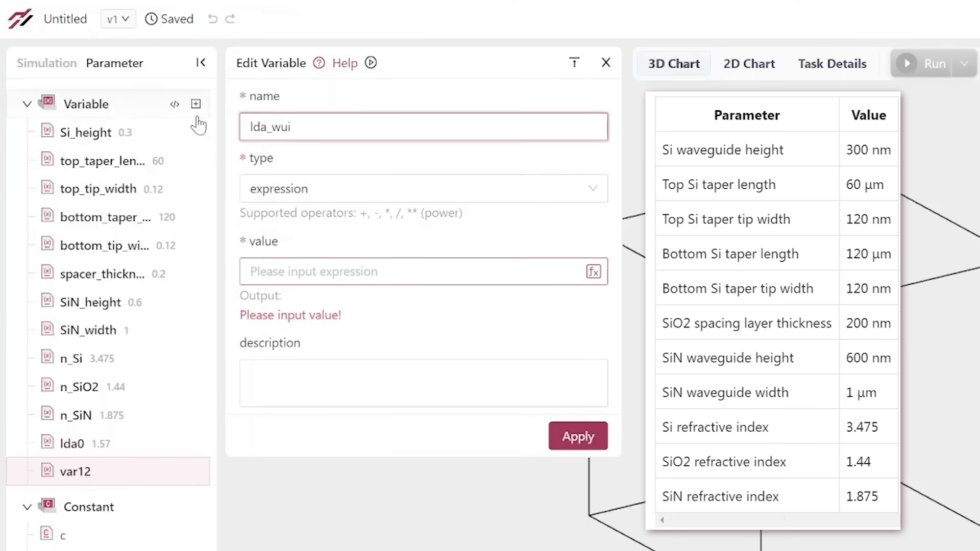
{"action": "type", "text": "th"}
{"action": "key", "text": "Tab"}
{"action": "type", "text": "0.05"}
{"action": "left_click", "coordinate": [577, 437]}
{"action": "left_click", "coordinate": [196, 103]}
{"action": "type", "text": "buffer_space3"}
{"action": "left_click", "coordinate": [579, 415]}
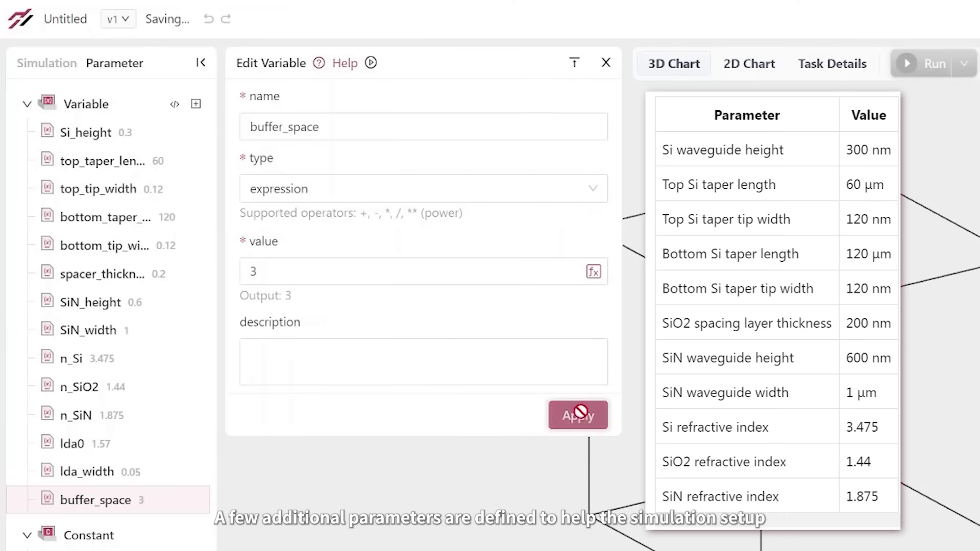
{"action": "left_click", "coordinate": [195, 103]}
{"action": "type", "text": "Si_width"}
{"action": "key", "text": "Tab"}
{"action": "type", "text": "0.5"}
{"action": "left_click", "coordinate": [577, 437]}
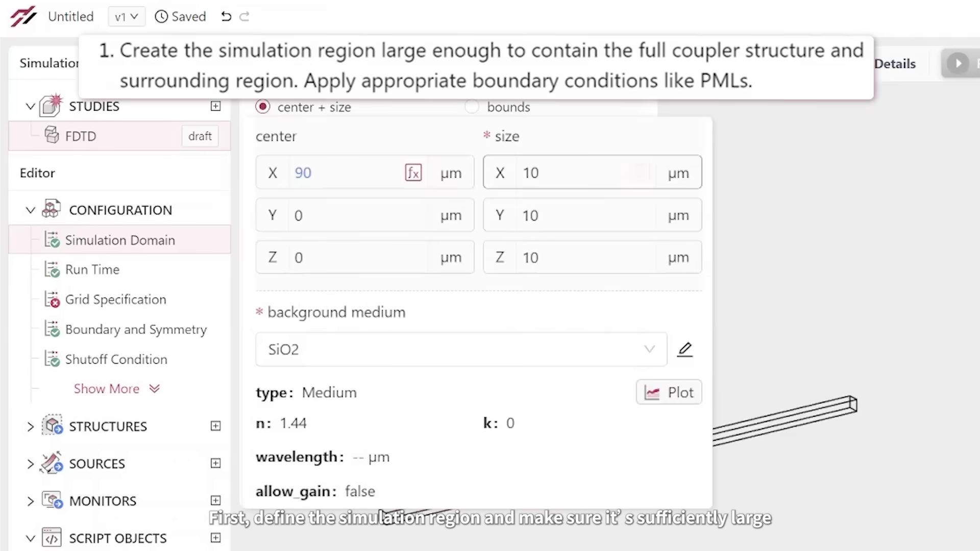
Make the domain X 183, Y 4, Z 4.1 µm and create an Si medium defined by refractive index.
{"action": "key", "text": "BackSpace"}
{"action": "key", "text": "BackSpace"}
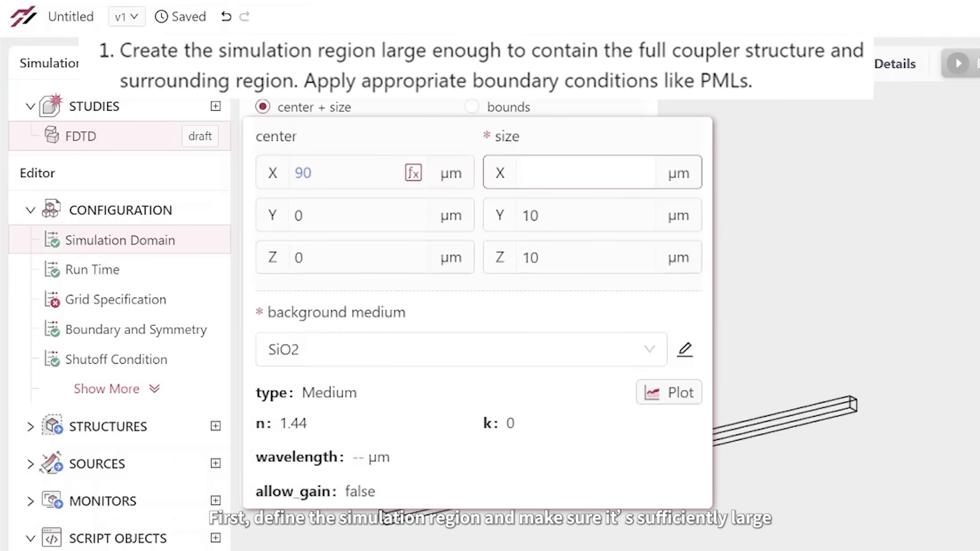
{"action": "type", "text": "183"}
{"action": "left_click", "coordinate": [561, 215]}
{"action": "key", "text": "BackSpace"}
{"action": "key", "text": "BackSpace"}
{"action": "type", "text": "4"}
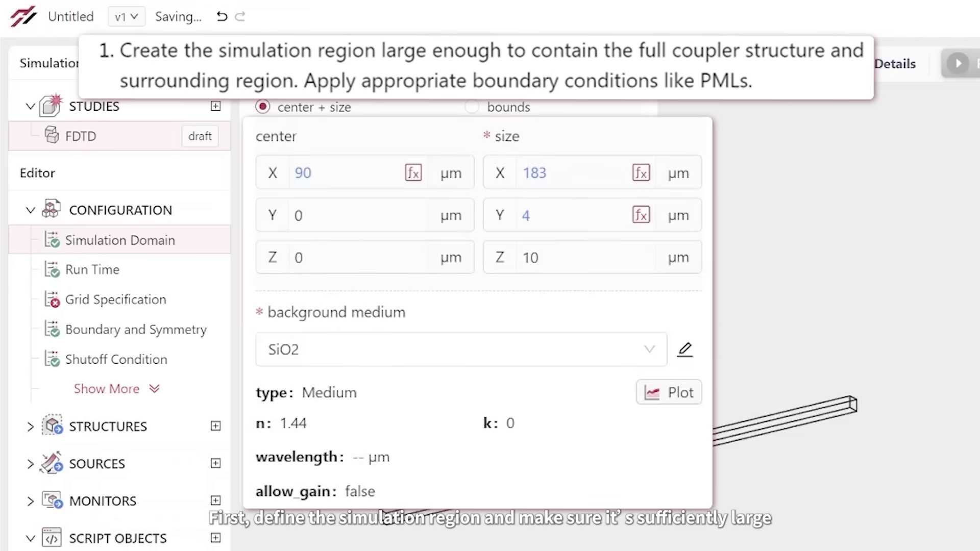
{"action": "left_click", "coordinate": [562, 257]}
{"action": "key", "text": "BackSpace"}
{"action": "key", "text": "BackSpace"}
{"action": "type", "text": "4.1"}
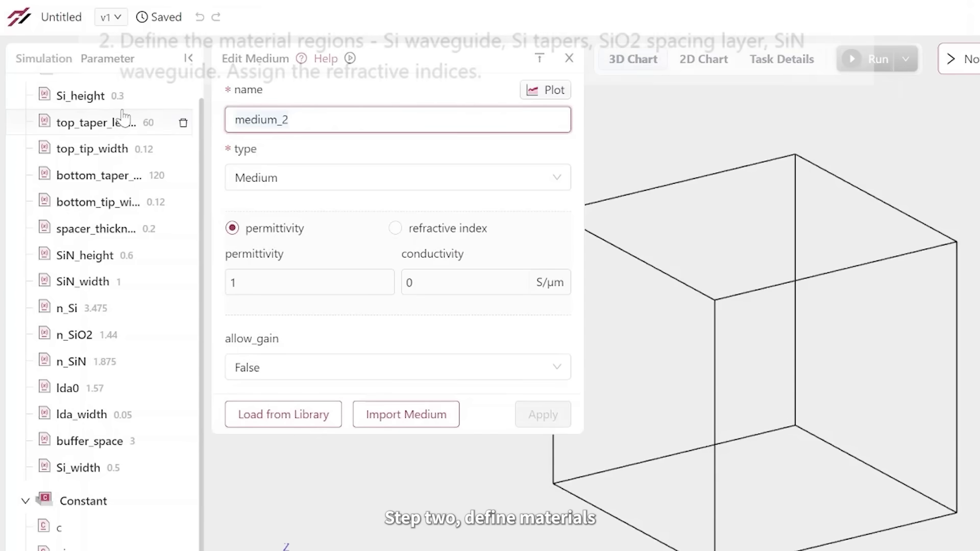
{"action": "type", "text": "Si"}
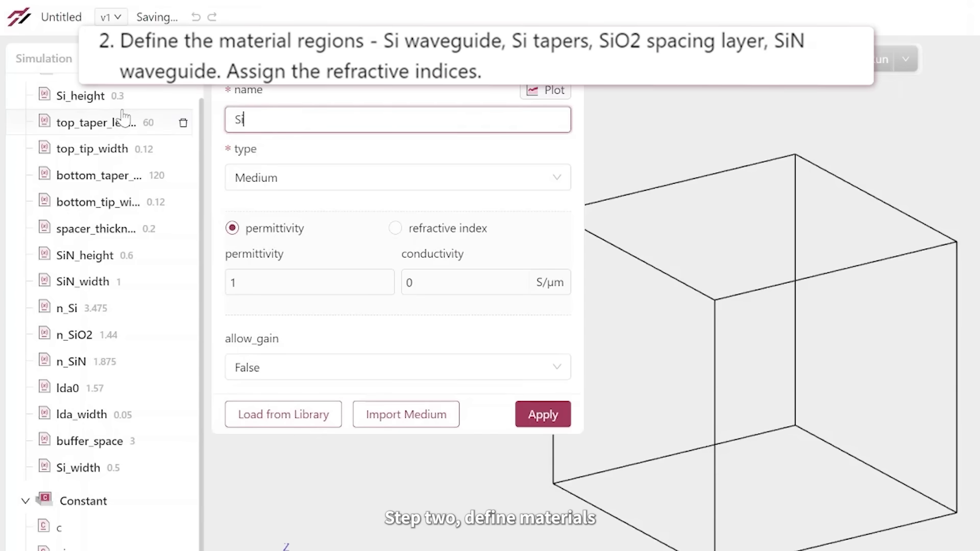
{"action": "left_click", "coordinate": [395, 228]}
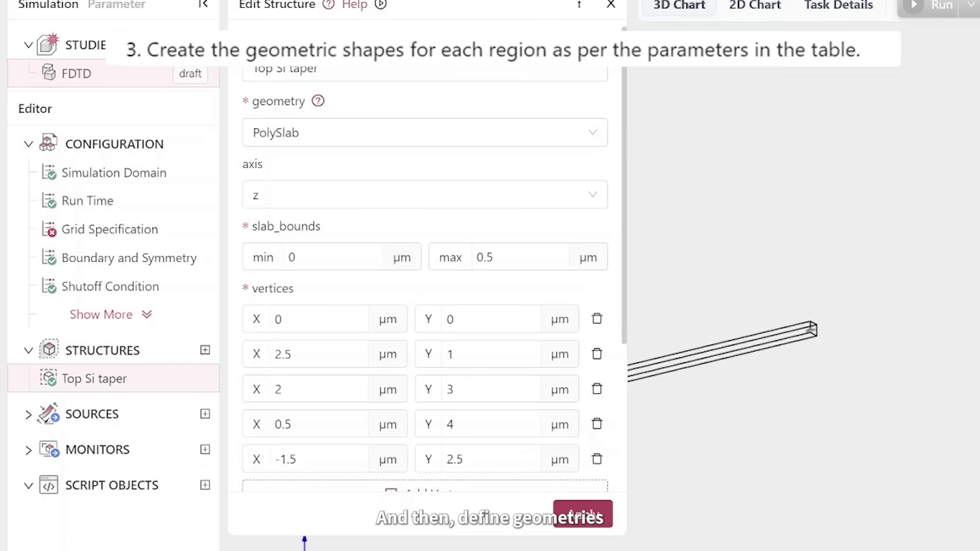
Set the taper's slab upper bound to 0.15 and its first two vertices at y = Si_width/2, x = 0.
{"action": "left_click", "coordinate": [510, 257]}
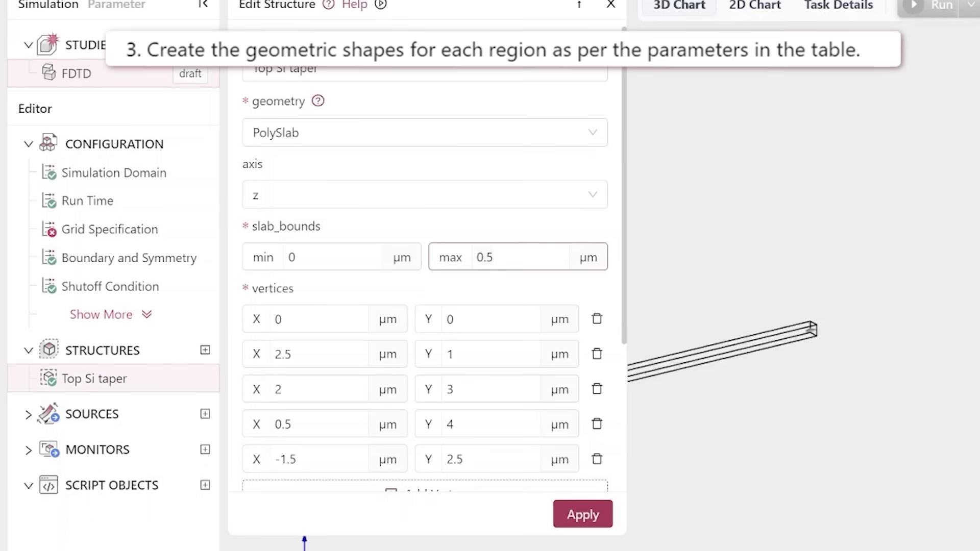
{"action": "type", "text": "1"}
{"action": "left_click", "coordinate": [485, 319]}
{"action": "type", "text": "Si_width/2"}
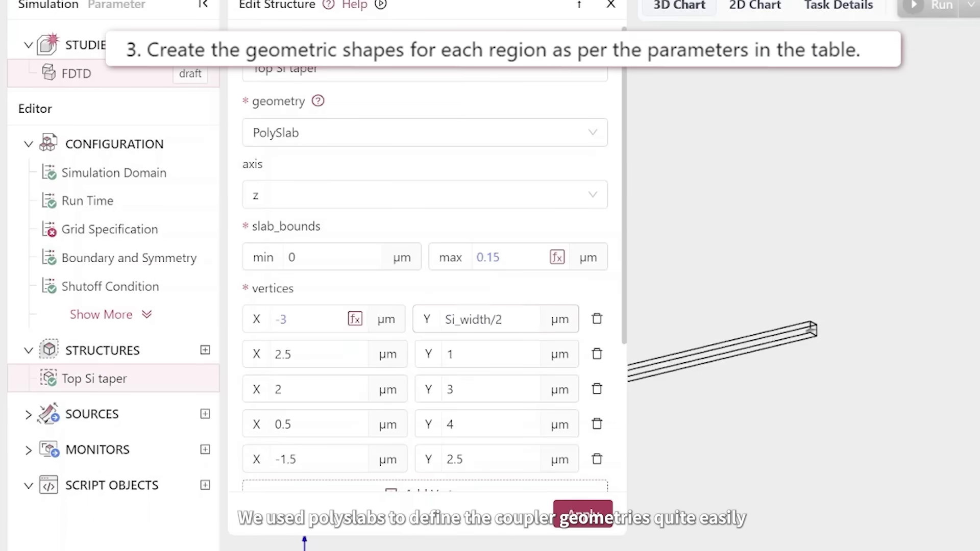
{"action": "left_click", "coordinate": [486, 354]}
{"action": "type", "text": "Si_width/2"}
{"action": "left_click", "coordinate": [286, 354]}
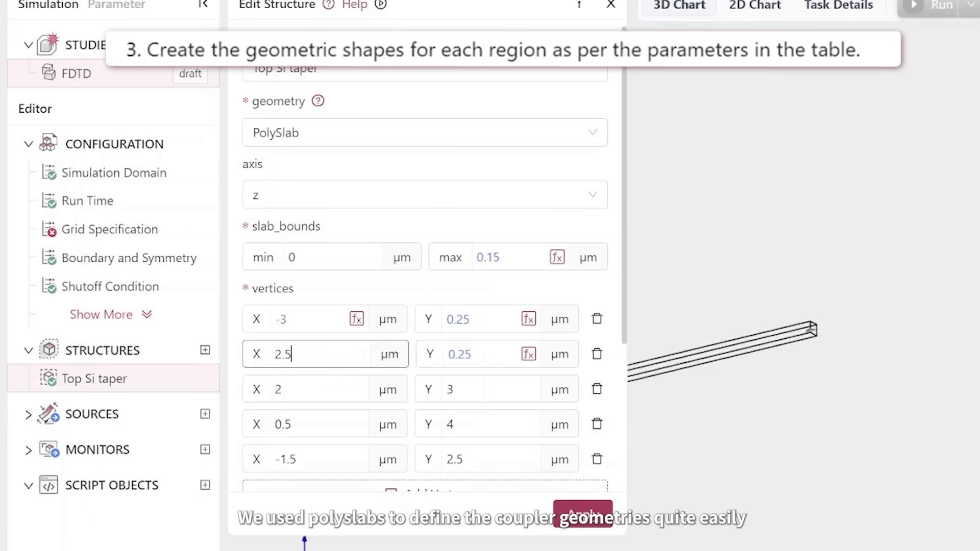
{"action": "type", "text": "0"}
Set the remaining vertices to x = top_taper_length at ±top_tip_width/2, and x = 0, y = -0.25.
{"action": "left_click", "coordinate": [286, 389]}
{"action": "key", "text": "ctrl+v"}
{"action": "left_click", "coordinate": [485, 389]}
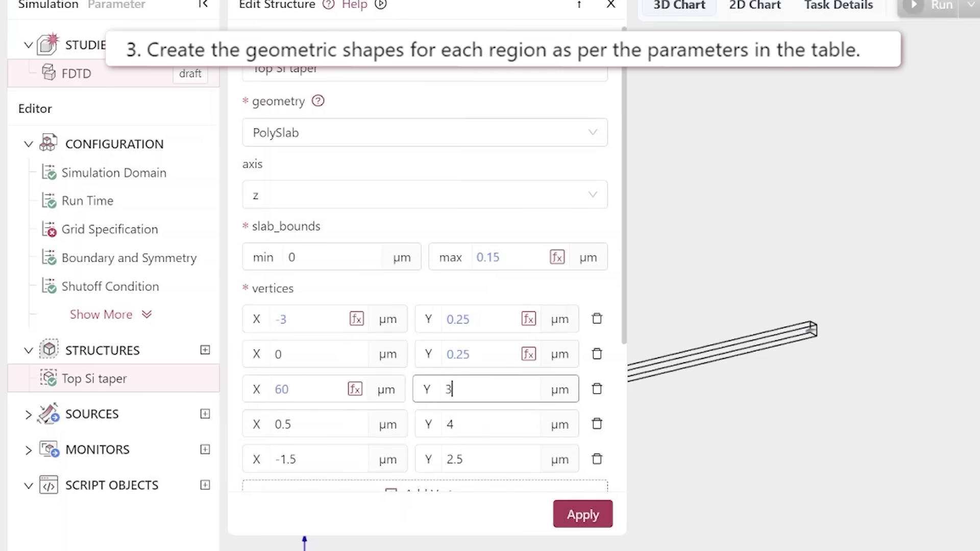
{"action": "key", "text": "ctrl+v"}
{"action": "left_click", "coordinate": [286, 424]}
{"action": "type", "text": "top_taper_length"}
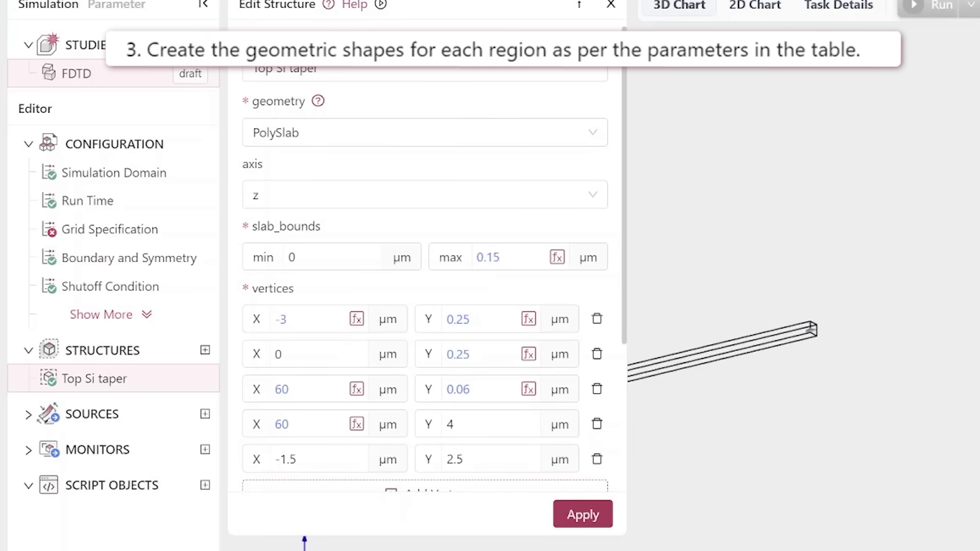
{"action": "left_click", "coordinate": [485, 424]}
{"action": "type", "text": "-top_tip_width/2"}
{"action": "left_click", "coordinate": [286, 459]}
{"action": "type", "text": "0"}
{"action": "type", "text": "-0.25"}
{"action": "scroll", "coordinate": [424, 306], "scroll_direction": "down", "scroll_amount": 2}
{"action": "left_click", "coordinate": [425, 383]}
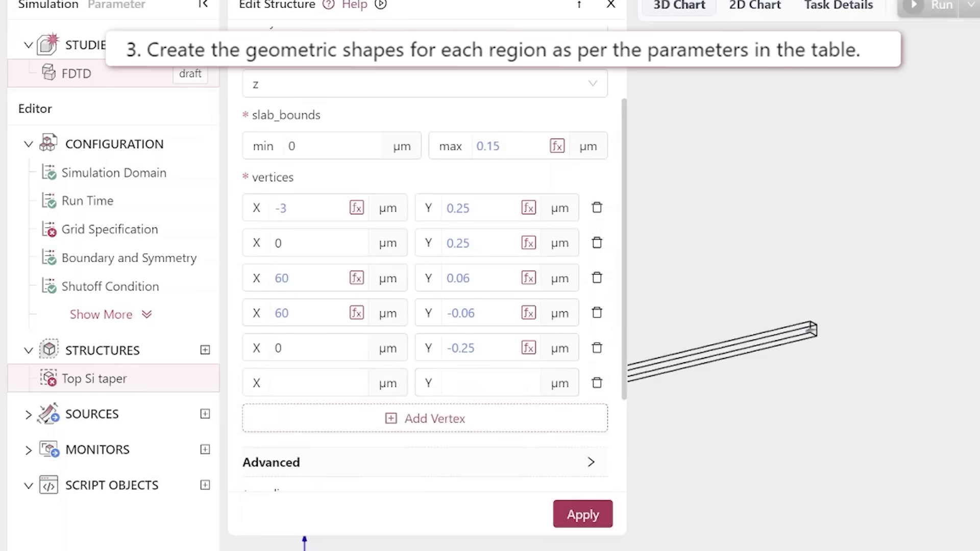
{"action": "left_click", "coordinate": [415, 385]}
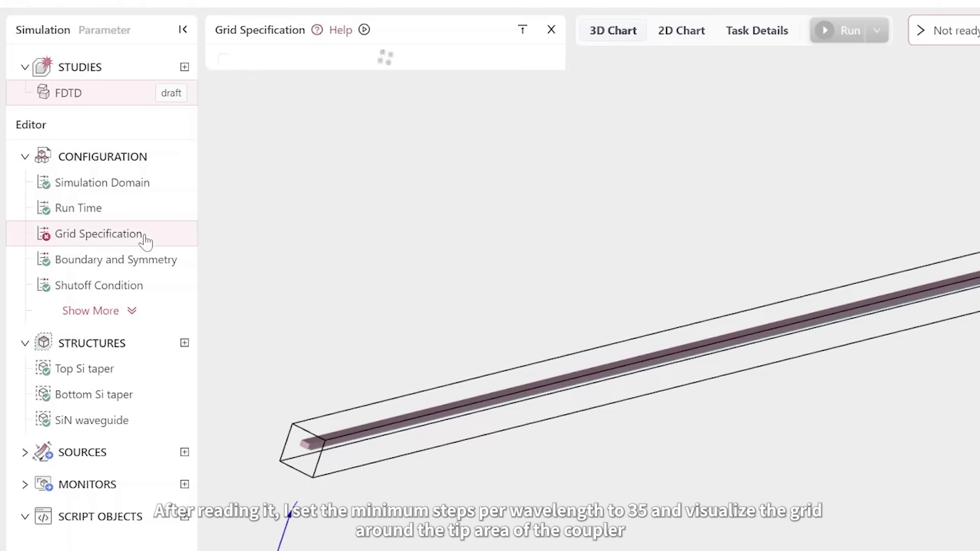
Apply the grid with lda0 as reference wavelength and zoom the 2D grid plot onto the taper tip.
{"action": "left_click", "coordinate": [368, 228]}
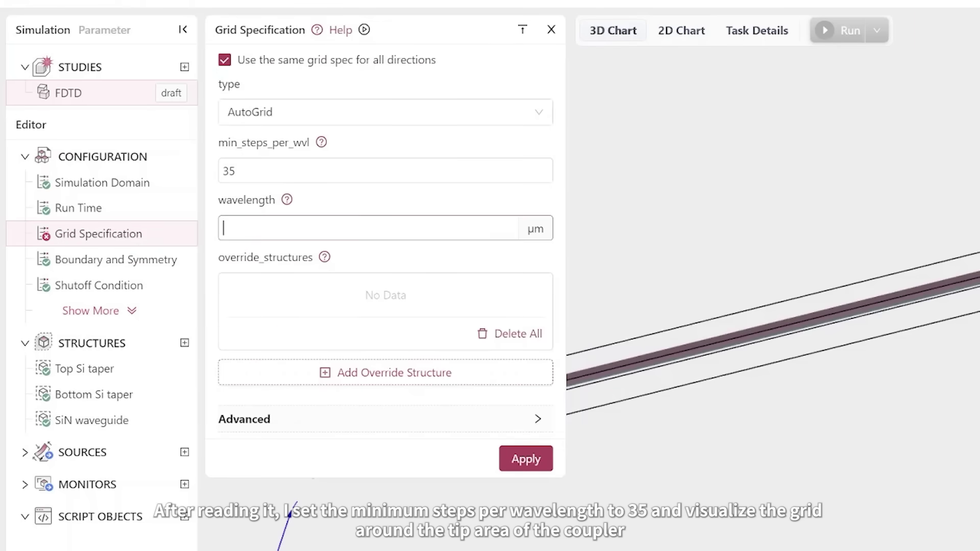
{"action": "type", "text": "lda0"}
{"action": "left_click", "coordinate": [526, 459]}
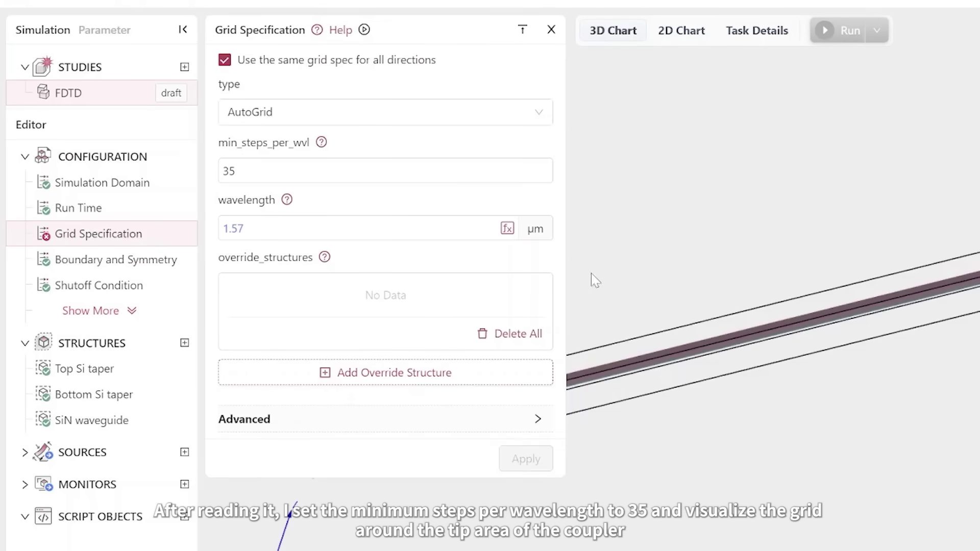
{"action": "left_click", "coordinate": [551, 29]}
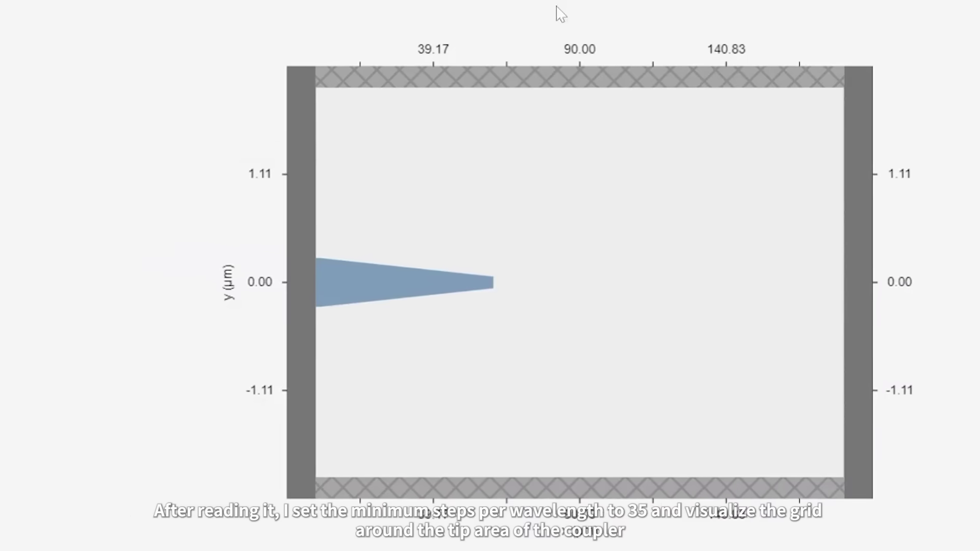
{"action": "left_click_drag", "start_coordinate": [477, 282], "coordinate": [505, 307]}
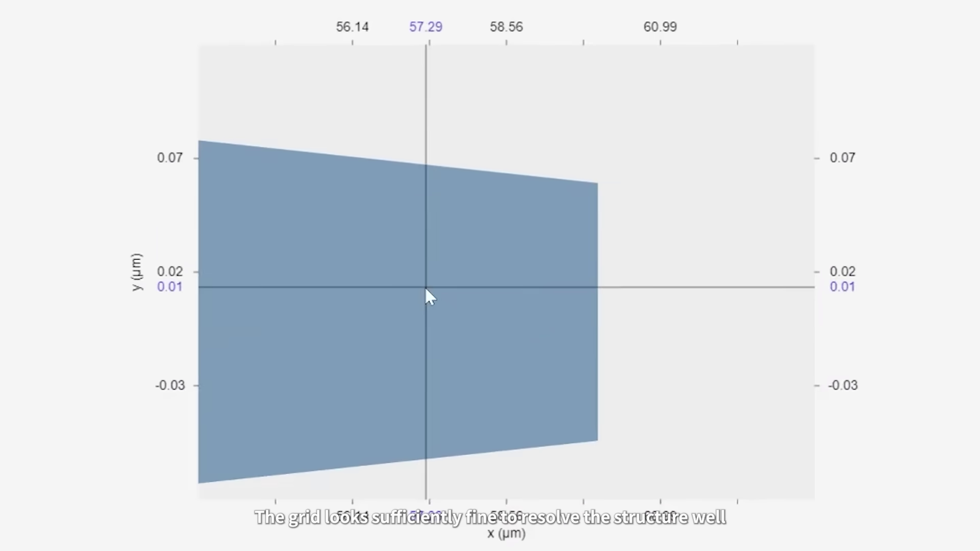
{"action": "scroll", "coordinate": [567, 219], "scroll_direction": "up", "scroll_amount": 5}
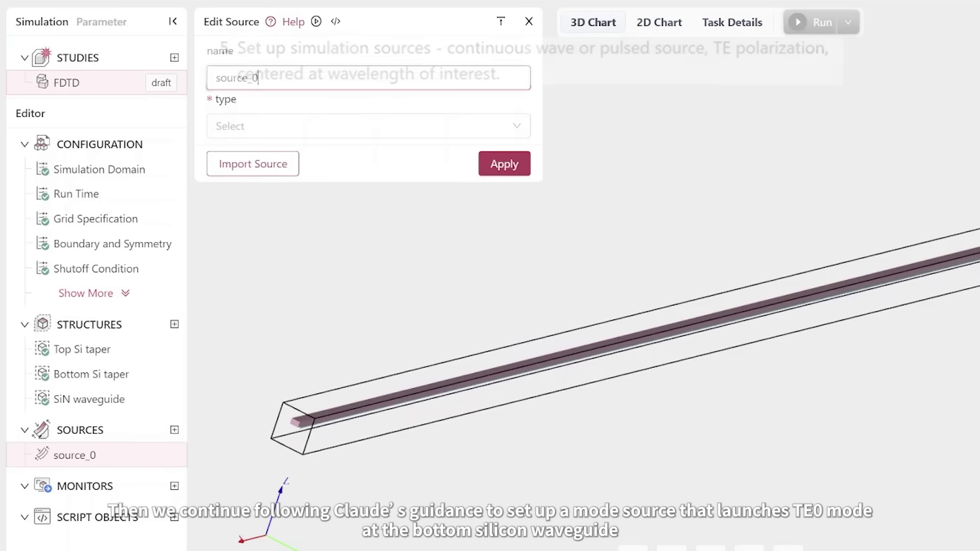
Name the source 'Mode Source', make it a ModeSource, and centre it at x = -buffer_space/4.
{"action": "type", "text": "Mode Source"}
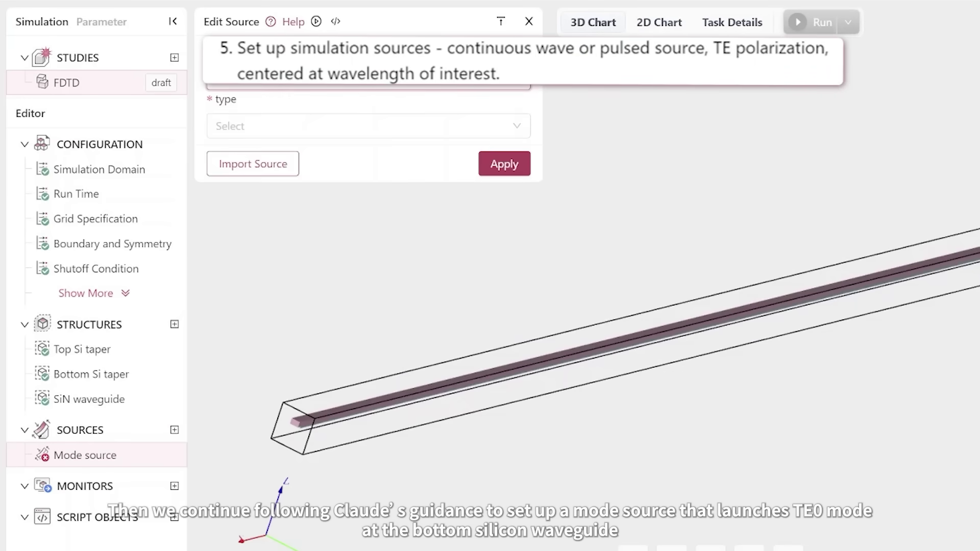
{"action": "left_click", "coordinate": [367, 126]}
{"action": "left_click", "coordinate": [269, 258]}
{"action": "left_click", "coordinate": [281, 219]}
{"action": "type", "text": "-buffer_space/4"}
{"action": "key", "text": "Tab"}
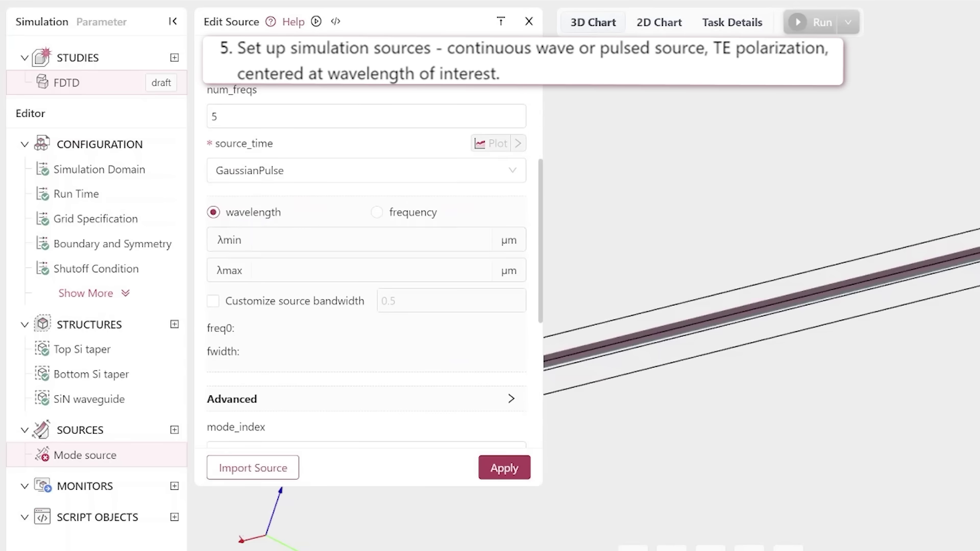
Give the source wavelengths lda0-lda_width to lda0+lda_width and target_neff n_Si, then save it.
{"action": "type", "text": "lda0-lda_width"}
{"action": "key", "text": "Tab"}
{"action": "type", "text": "lda0+lda_width"}
{"action": "scroll", "coordinate": [361, 291], "scroll_direction": "down", "scroll_amount": 4}
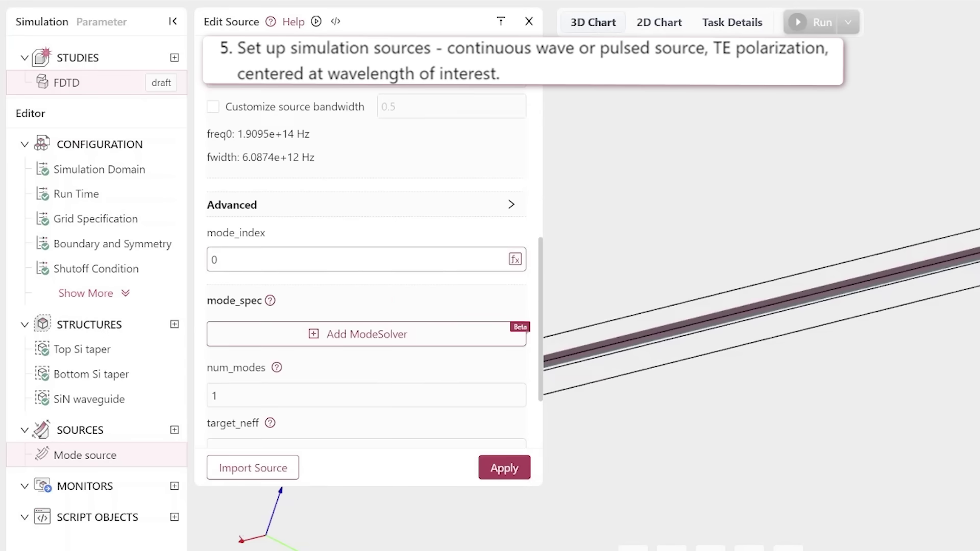
{"action": "scroll", "coordinate": [367, 291], "scroll_direction": "down", "scroll_amount": 2}
{"action": "left_click", "coordinate": [306, 351]}
{"action": "type", "text": "n_Si"}
{"action": "scroll", "coordinate": [368, 291], "scroll_direction": "down", "scroll_amount": 1}
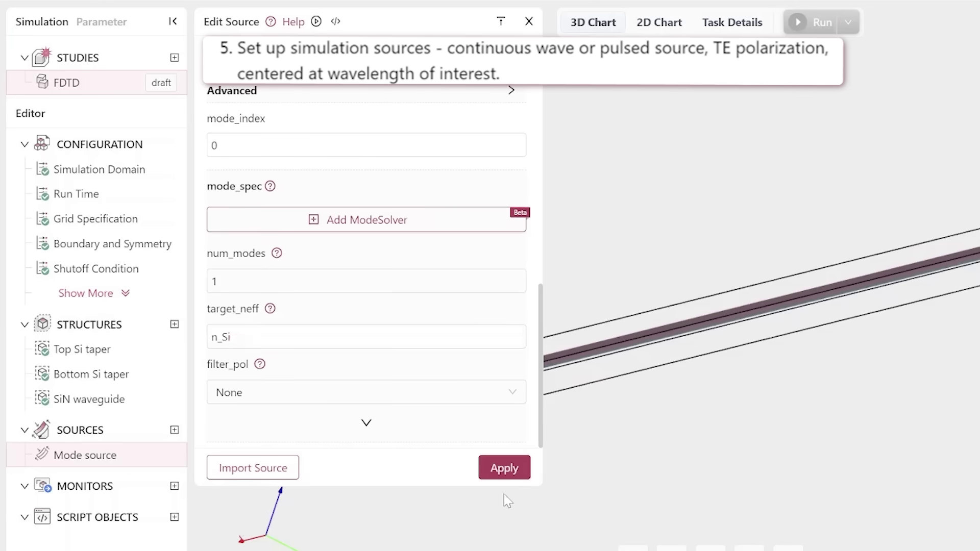
{"action": "left_click", "coordinate": [480, 468]}
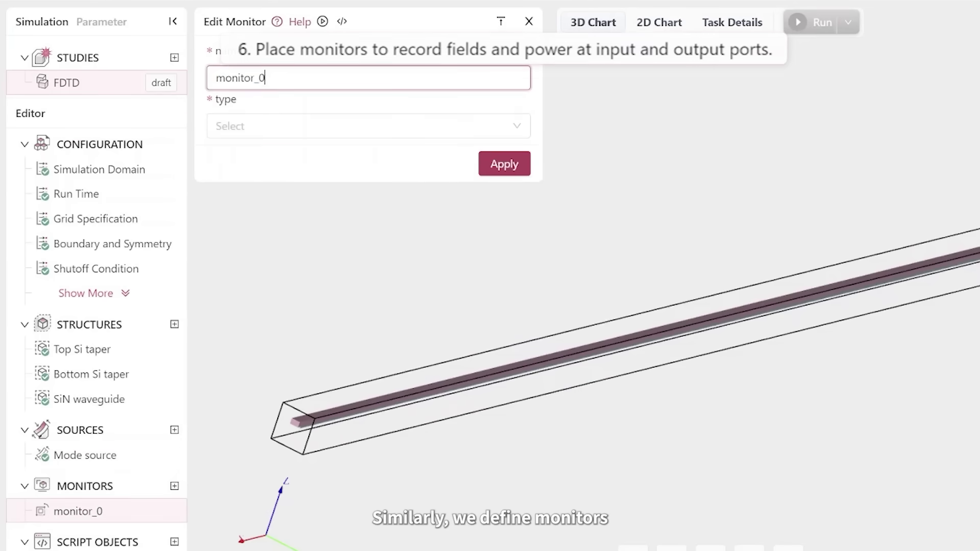
Add a ModeMonitor named 'Mode monitor' using the source's wavelength range and target_neff n_SiN.
{"action": "key", "text": "ctrl+a"}
{"action": "type", "text": "Mode monitor"}
{"action": "left_click", "coordinate": [275, 126]}
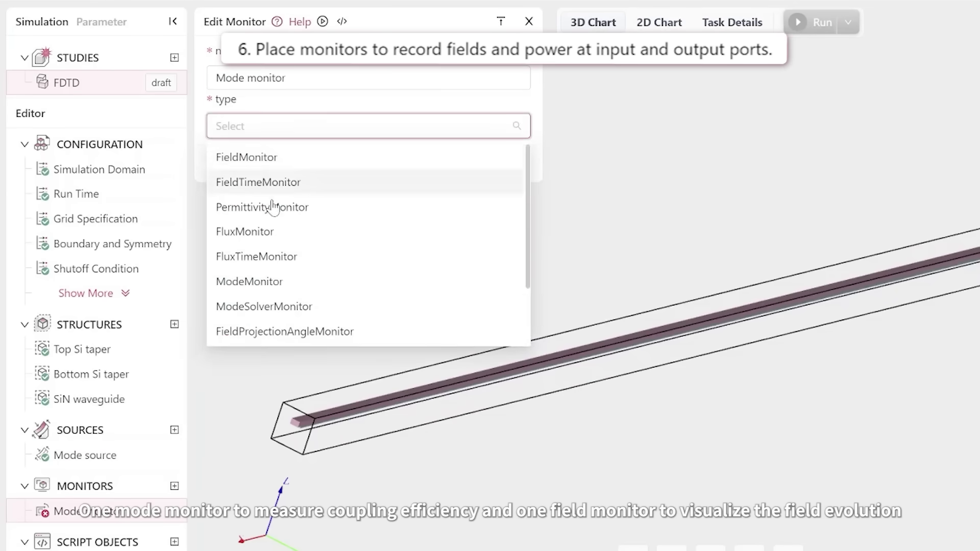
{"action": "left_click", "coordinate": [249, 281]}
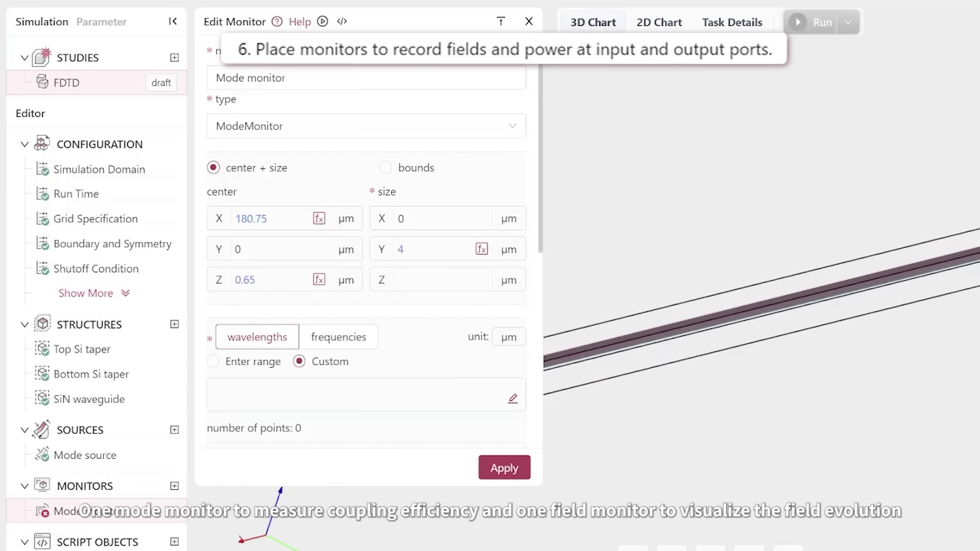
{"action": "left_click", "coordinate": [212, 361]}
{"action": "left_click", "coordinate": [213, 385]}
{"action": "scroll", "coordinate": [428, 335], "scroll_direction": "down", "scroll_amount": 8}
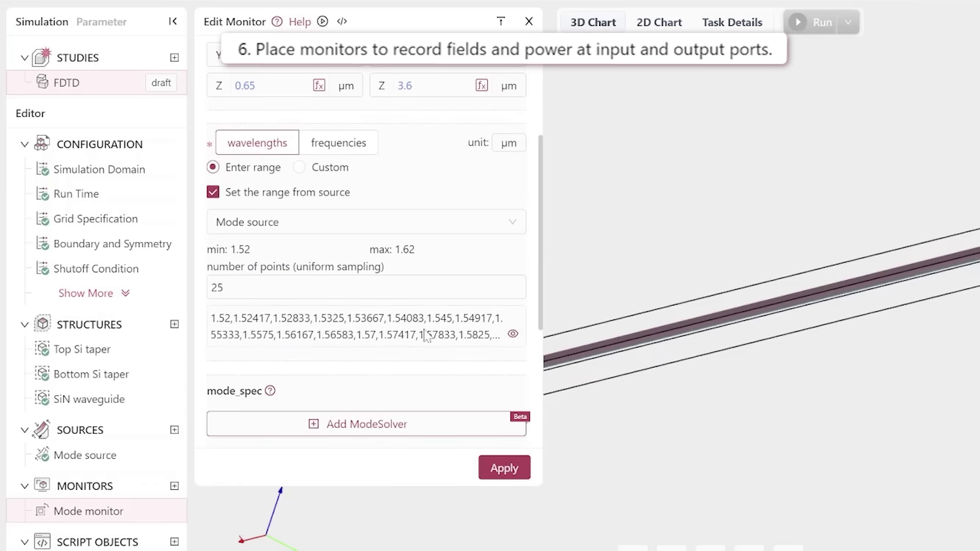
{"action": "left_click", "coordinate": [365, 296]}
{"action": "type", "text": "n_SiN"}
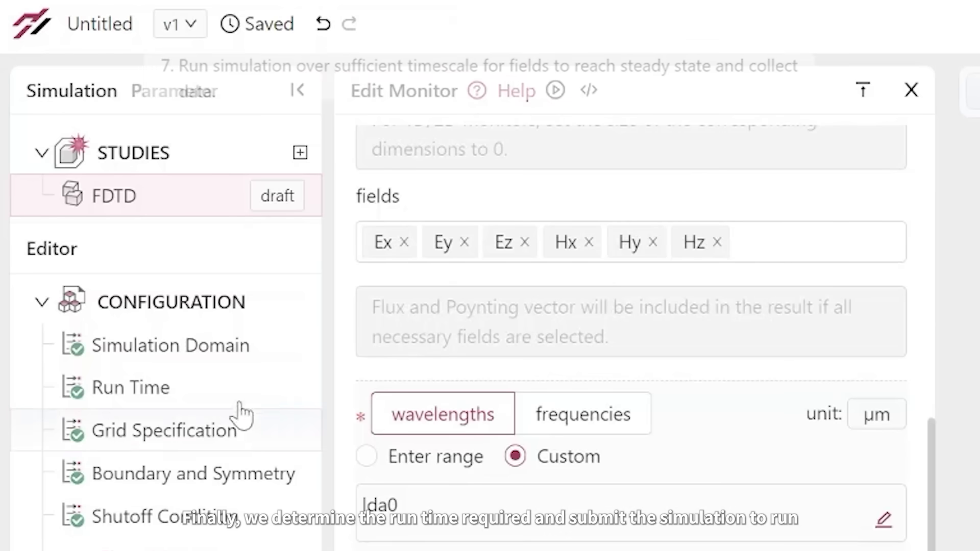
Set the run time to 3 ps and run the simulation.
{"action": "left_click", "coordinate": [235, 399]}
{"action": "left_click", "coordinate": [374, 187]}
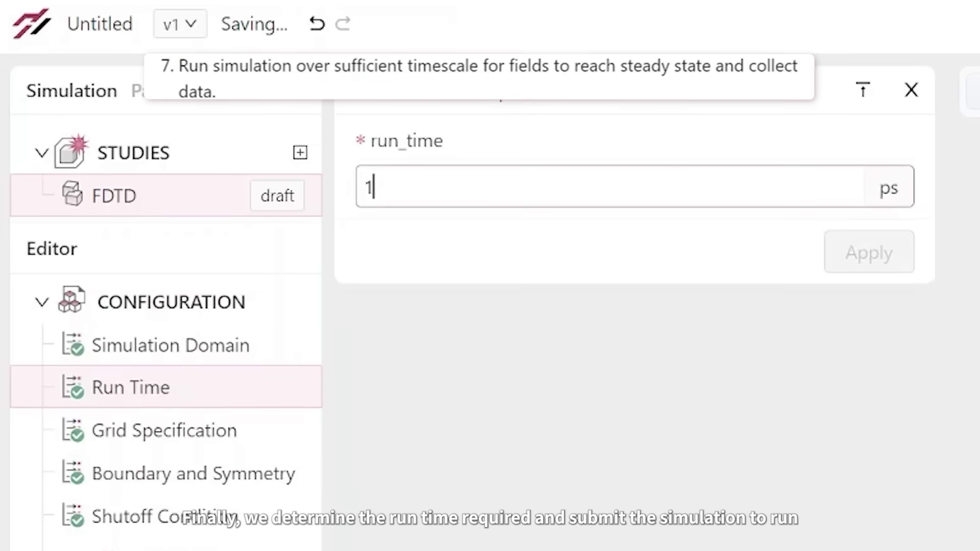
{"action": "type", "text": "3"}
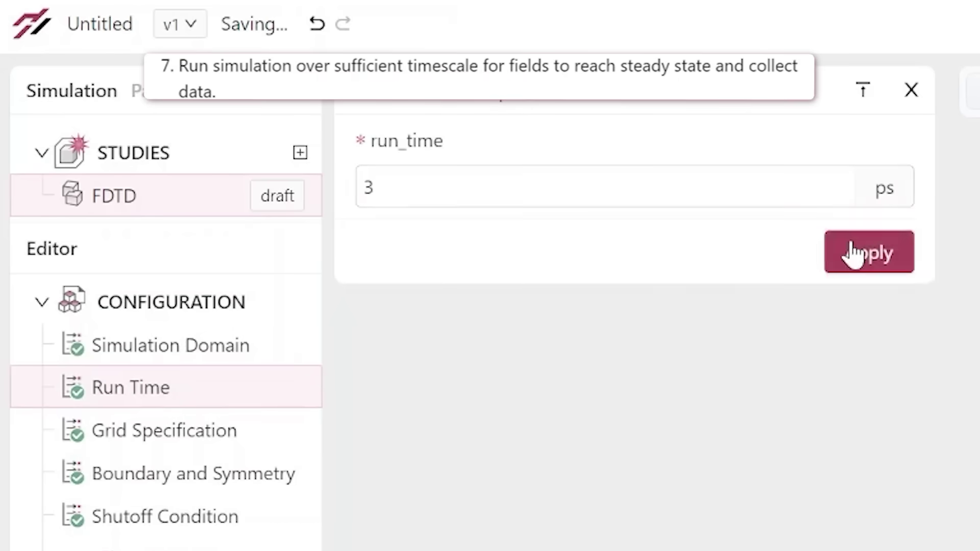
{"action": "left_click", "coordinate": [853, 253]}
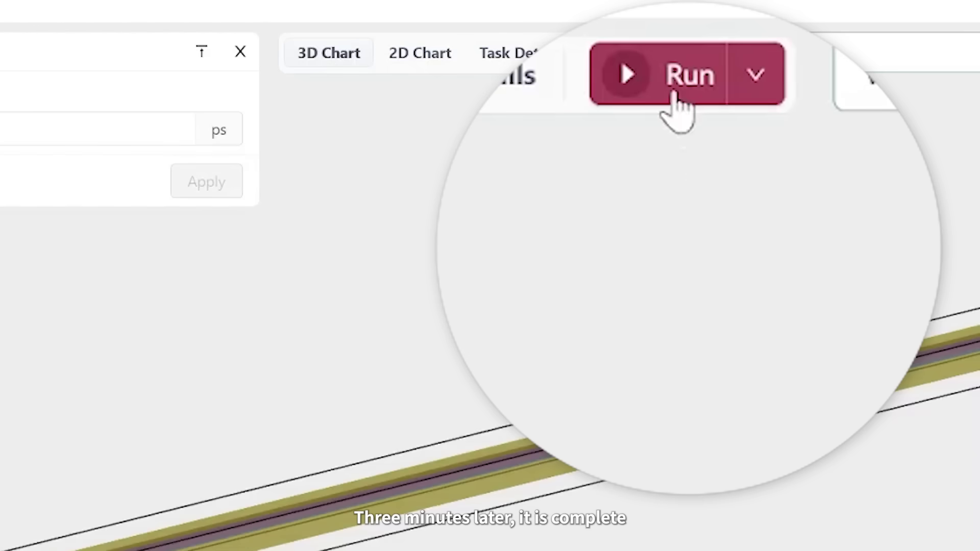
{"action": "left_click", "coordinate": [674, 94]}
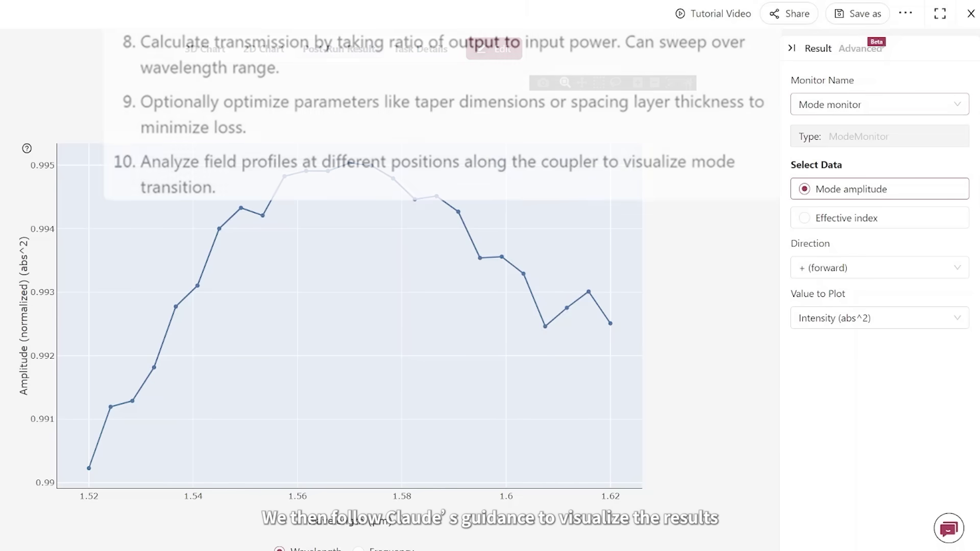
Plot the Field monitor results with the equal axis aspect ratio turned off.
{"action": "left_click", "coordinate": [817, 104]}
{"action": "left_click", "coordinate": [827, 155]}
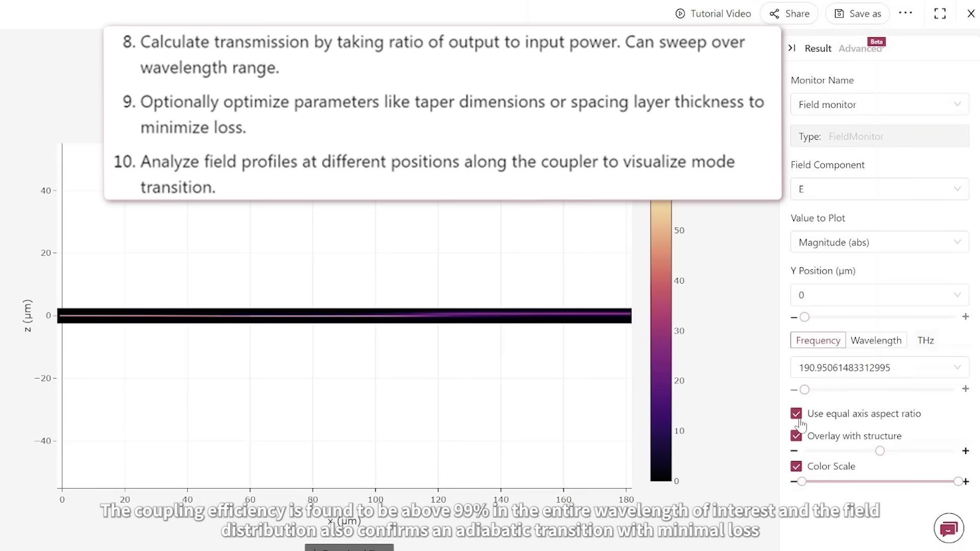
{"action": "left_click", "coordinate": [797, 413]}
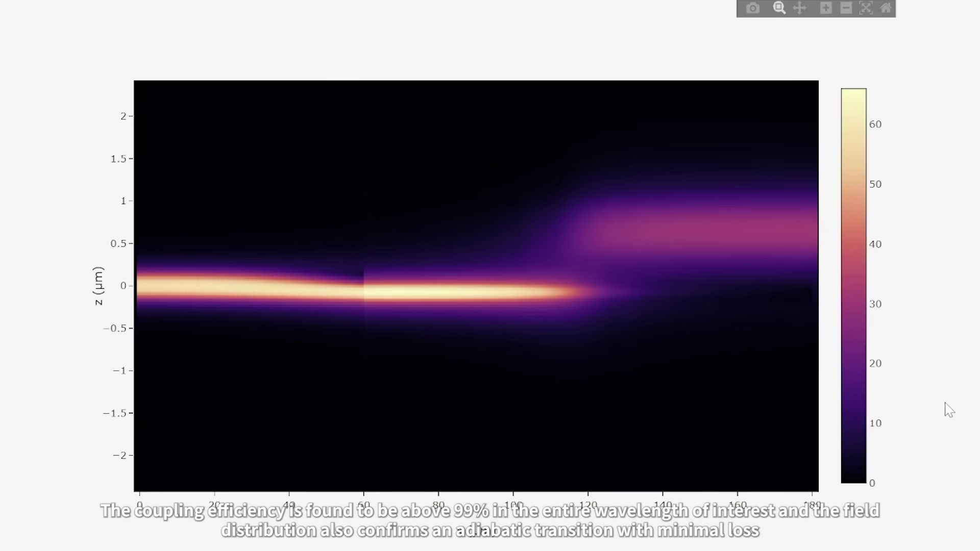